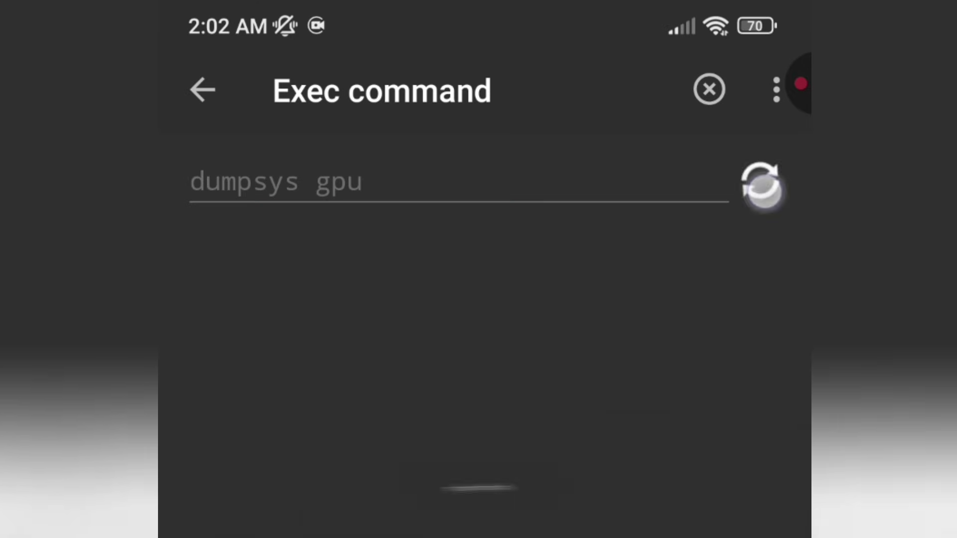
# - In the dumpsys gpu output, highlight com.tencent.ig's glDriver times and its empty vkDriverLoadingTime
pyautogui.scroll(-5, 548, 389)
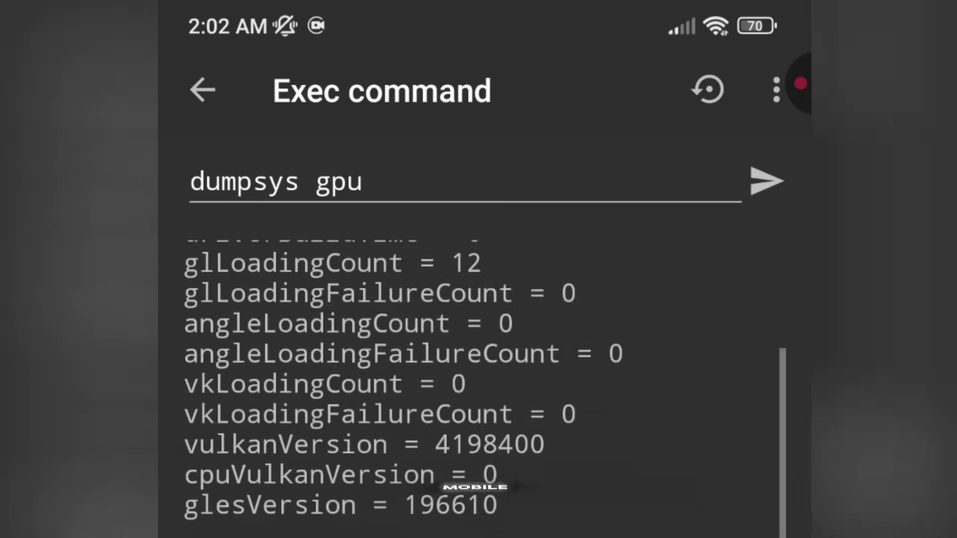
pyautogui.scroll(-10, 549, 389)
pyautogui.moveTo(751, 267); pyautogui.dragTo(497, 284)
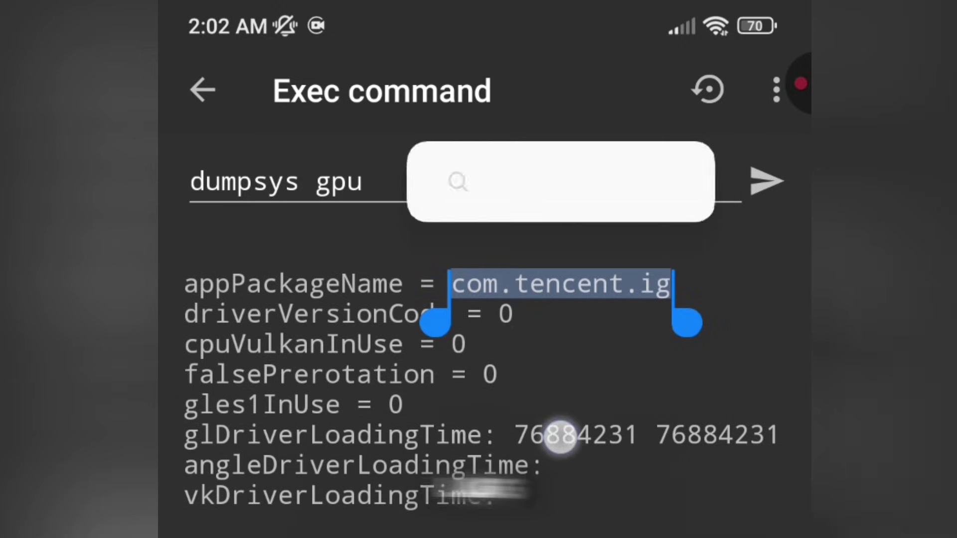
pyautogui.doubleClick(574, 436)
pyautogui.moveTo(664, 472)
pyautogui.mouseDown()
pyautogui.moveTo(667, 503)
pyautogui.moveTo(756, 511)
pyautogui.mouseUp()
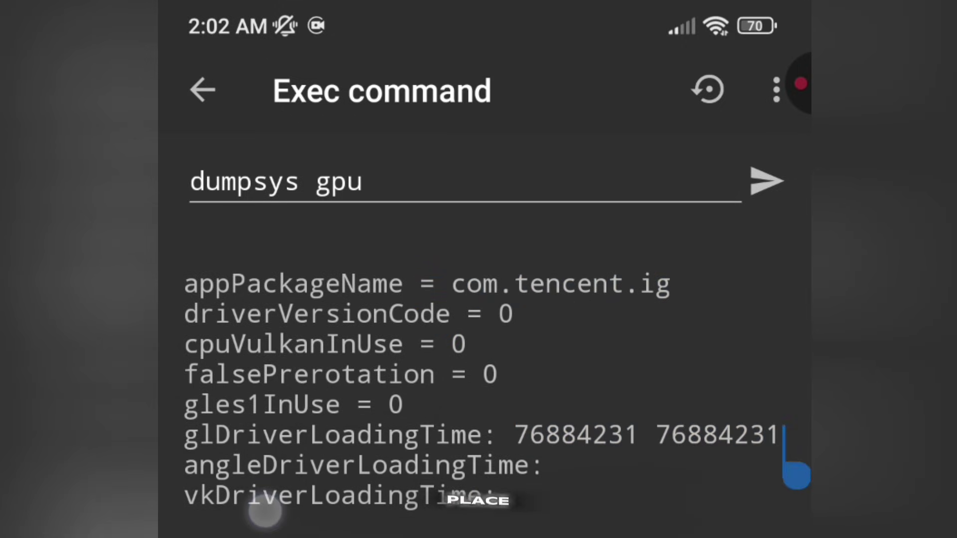
pyautogui.doubleClick(265, 512)
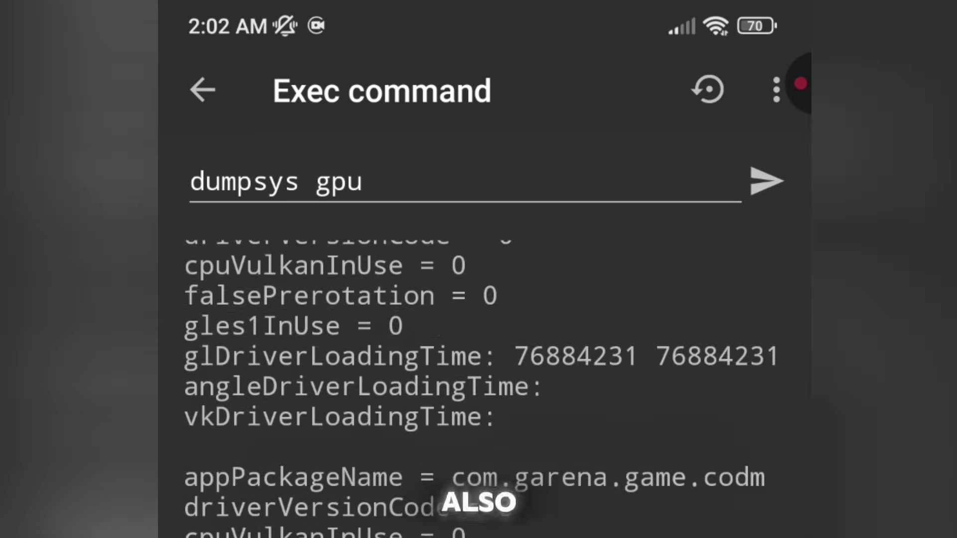
# - Highlight com.garena.game.codm's glDriverLoadingTime values and its empty vkDriverLoadingTime entry
pyautogui.scroll(-3, 491, 324)
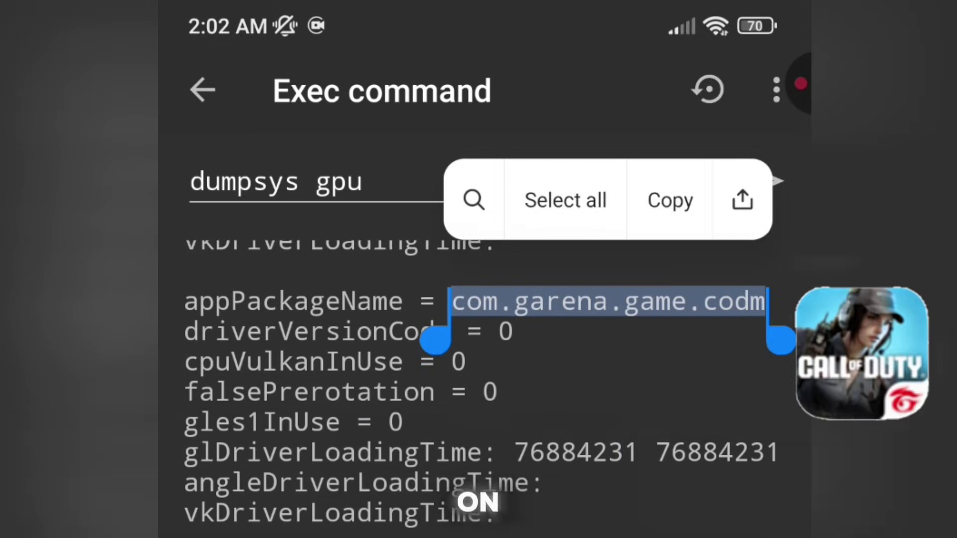
pyautogui.doubleClick(332, 452)
pyautogui.moveTo(493, 463); pyautogui.dragTo(782, 464)
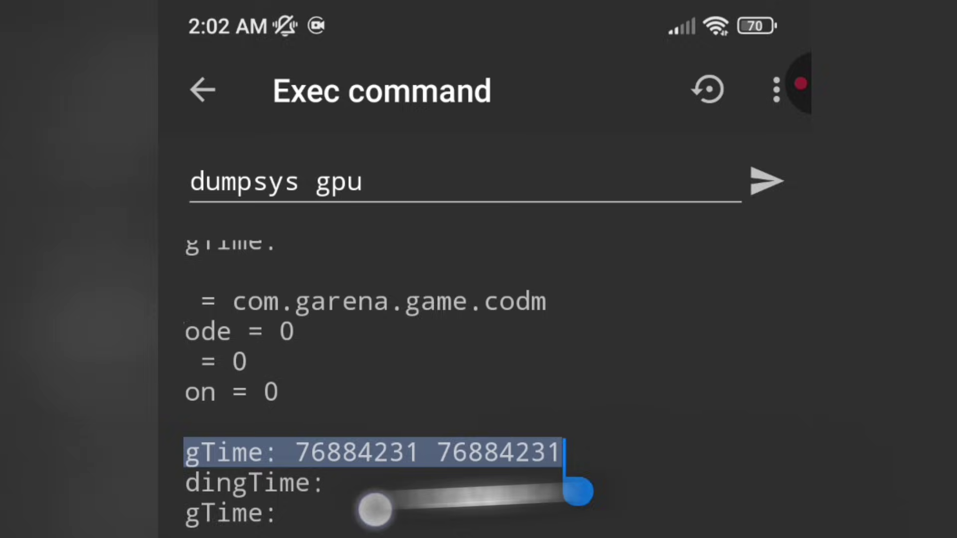
pyautogui.doubleClick(406, 516)
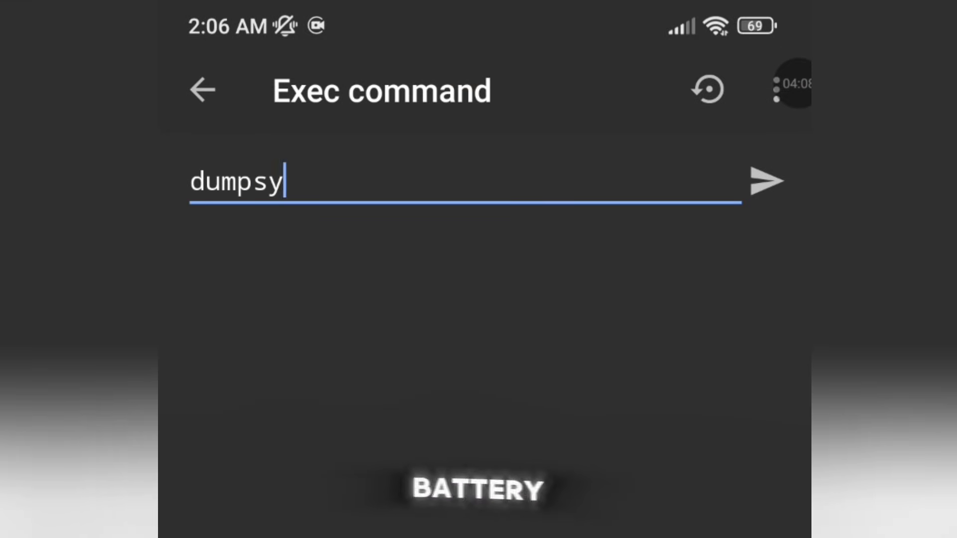
pyautogui.write('s gpu')
# - Rerun dumpsys gpu and highlight com.tencent.ig's glDriverLoadingTime and new vkDriverLoadingTime values
pyautogui.press('Return')
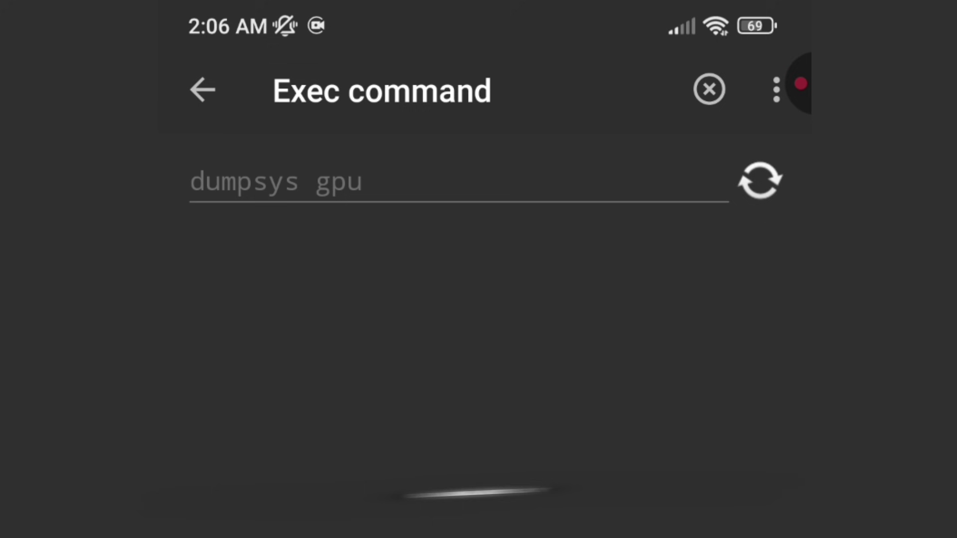
pyautogui.scroll(-10, 479, 373)
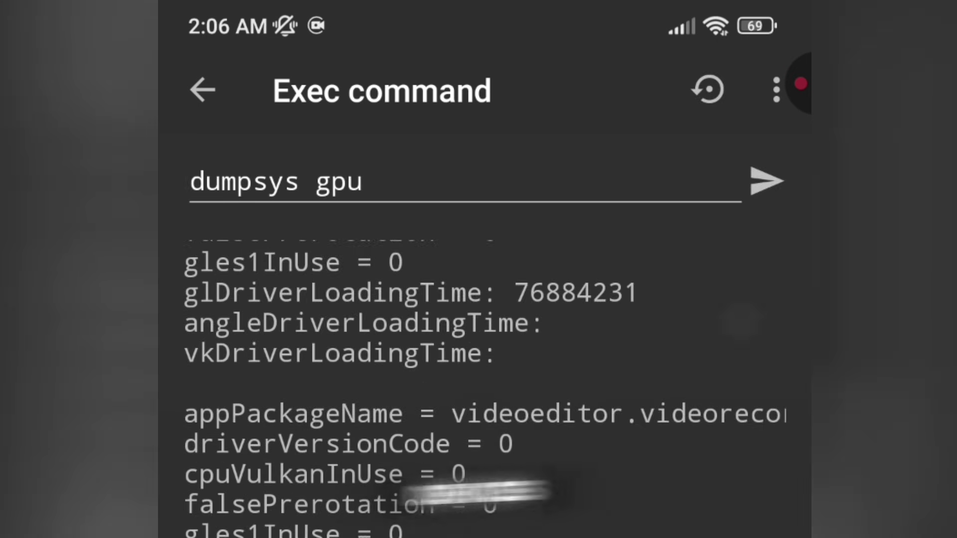
pyautogui.scroll(-2, 485, 280)
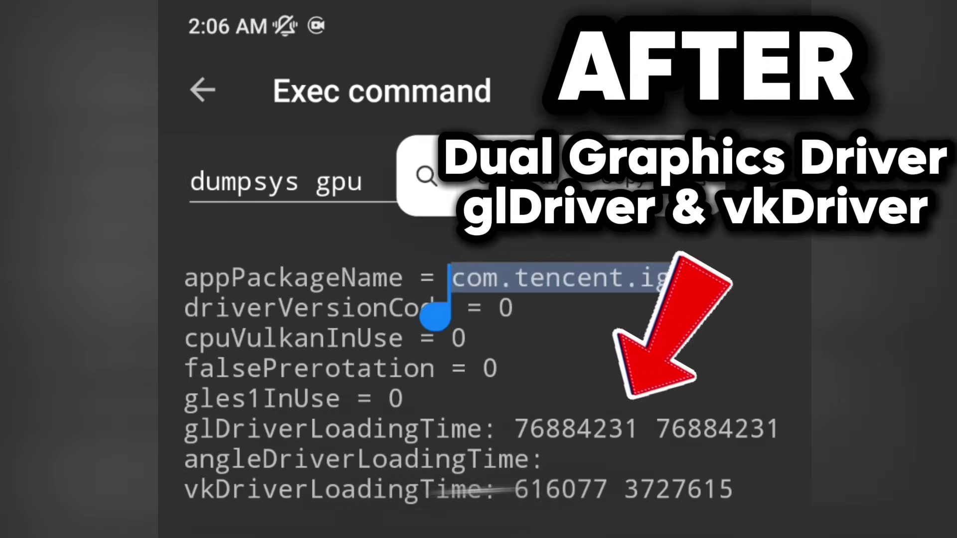
pyautogui.doubleClick(299, 429)
pyautogui.moveTo(486, 469); pyautogui.dragTo(674, 466)
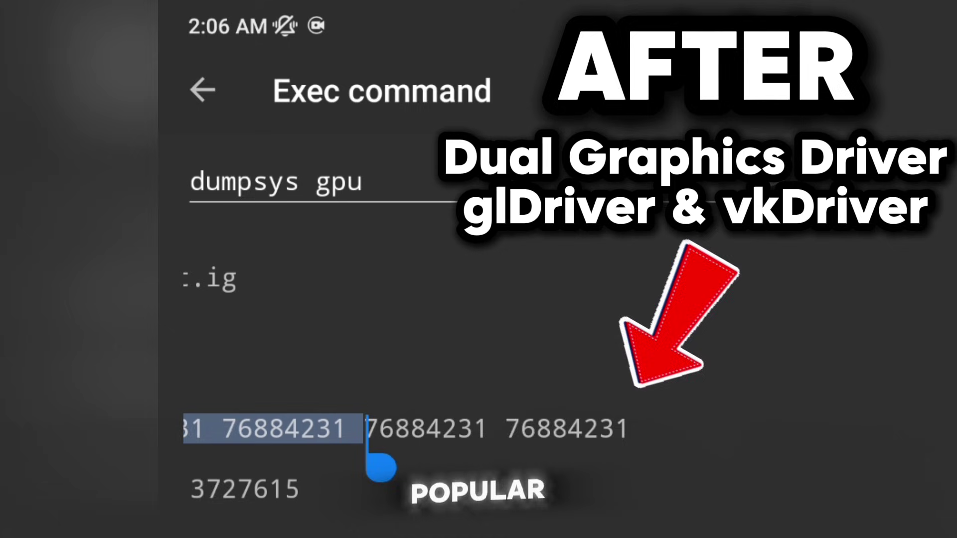
pyautogui.doubleClick(299, 489)
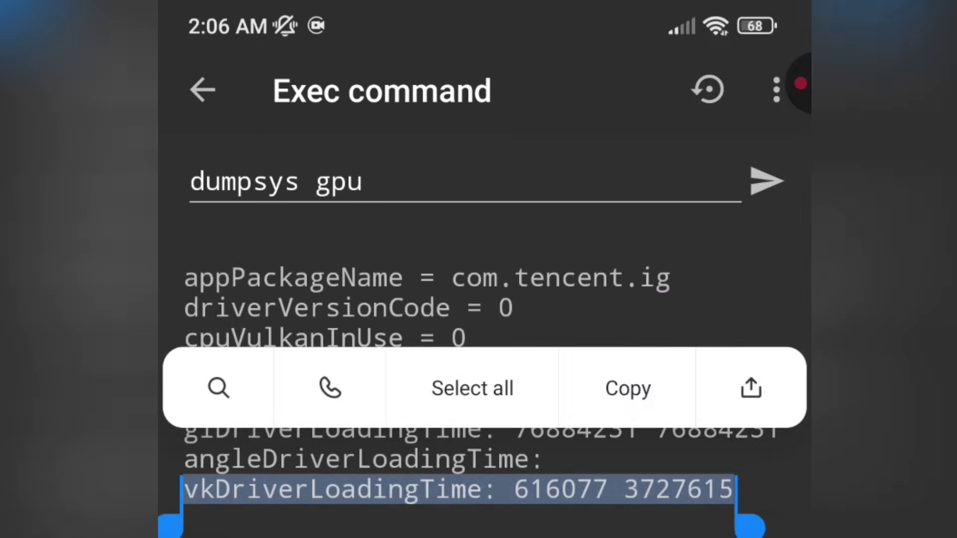
# - Highlight the com.garena.game.codm package name and its glDriverLoadingTime values
pyautogui.scroll(-5, 641, 428)
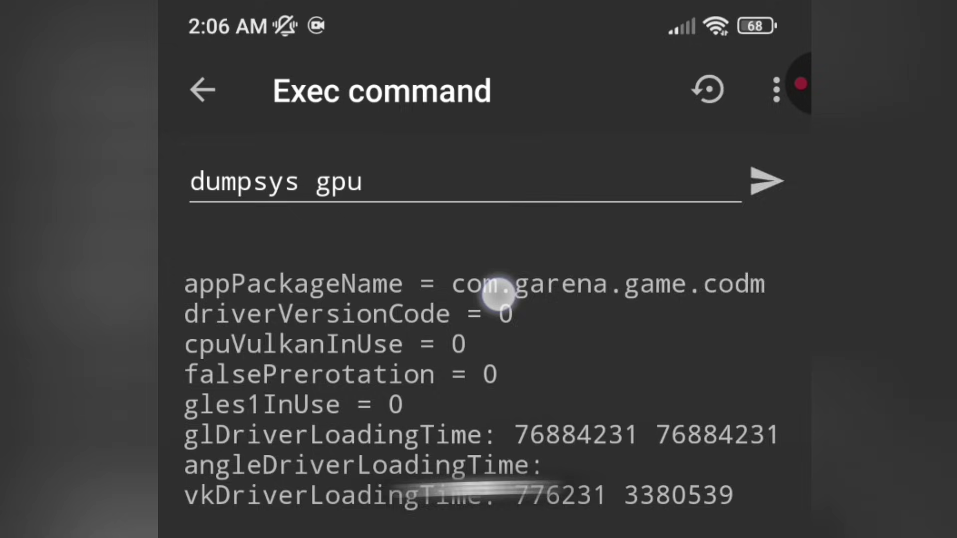
pyautogui.doubleClick(474, 284)
pyautogui.moveTo(504, 421); pyautogui.dragTo(765, 391)
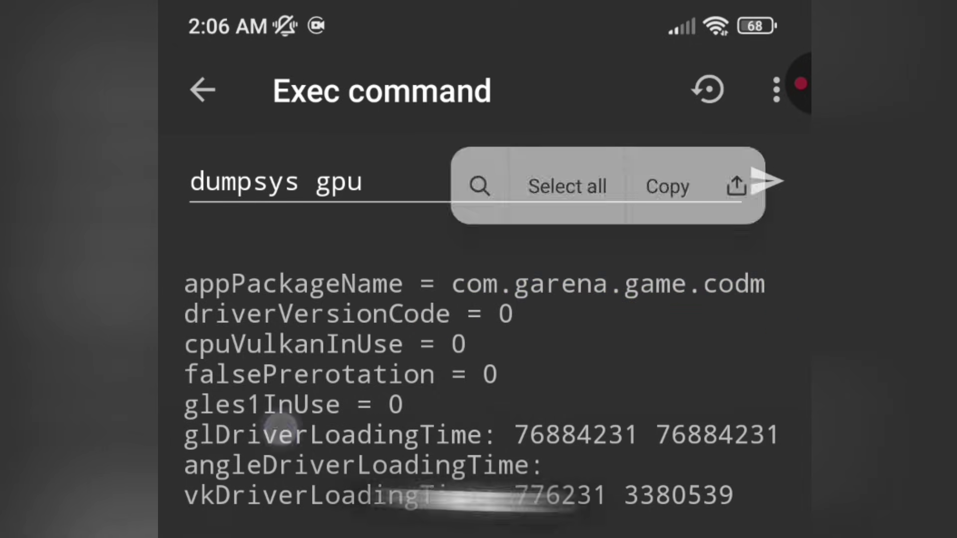
pyautogui.doubleClick(332, 434)
pyautogui.moveTo(482, 451); pyautogui.dragTo(797, 470)
pyautogui.moveTo(496, 471)
pyautogui.mouseDown()
pyautogui.moveTo(735, 505)
pyautogui.moveTo(320, 509)
pyautogui.moveTo(790, 530)
pyautogui.mouseUp()
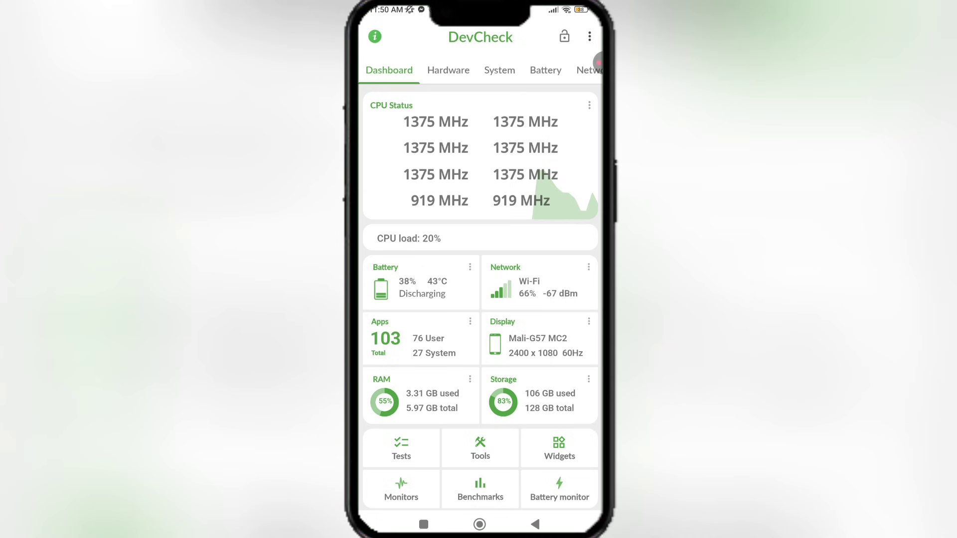
# - In DevCheck's Hardware section, scroll down to the Mali-G57 MC2 GPU's Vulkan 1.1 support
pyautogui.click(448, 70)
pyautogui.scroll(-5, 534, 299)
pyautogui.scroll(-5, 534, 299)
pyautogui.scroll(-5, 570, 249)
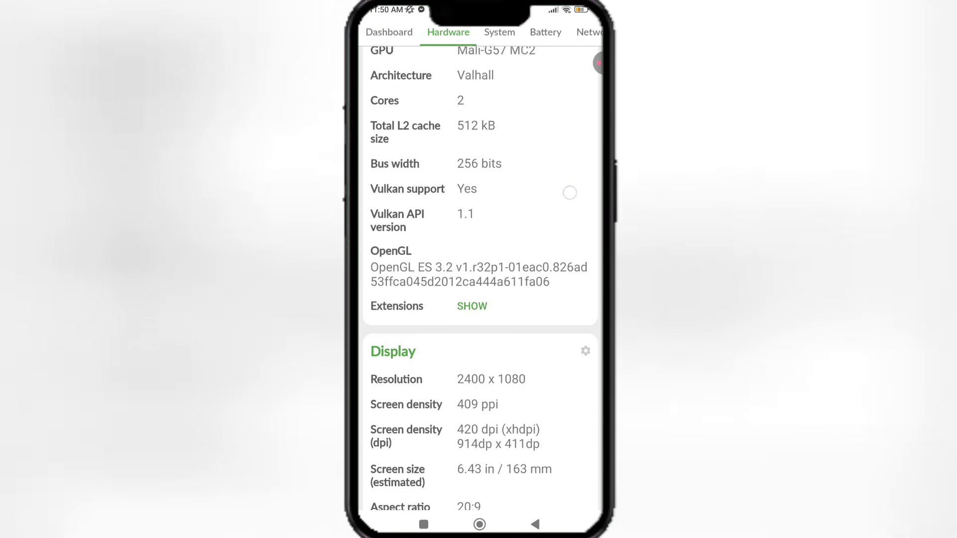
pyautogui.scroll(-2, 569, 193)
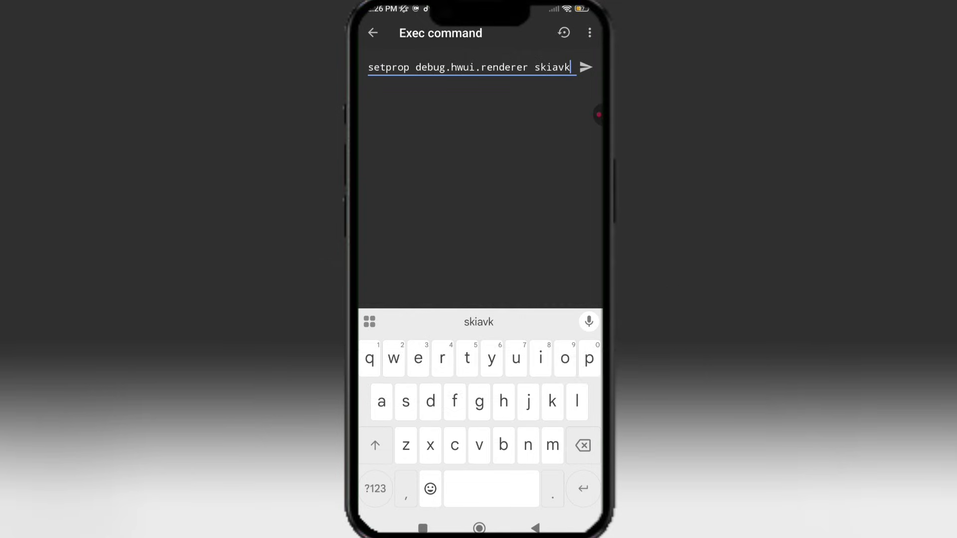
# - Execute setprop debug.hwui.renderer skiavk and leave Brevent to launch the game
pyautogui.click(586, 67)
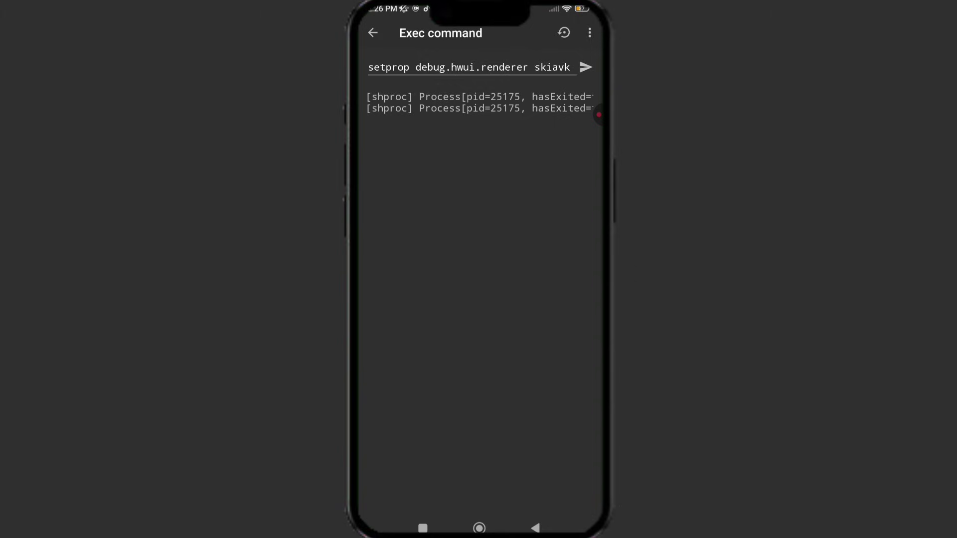
pyautogui.click(423, 528)
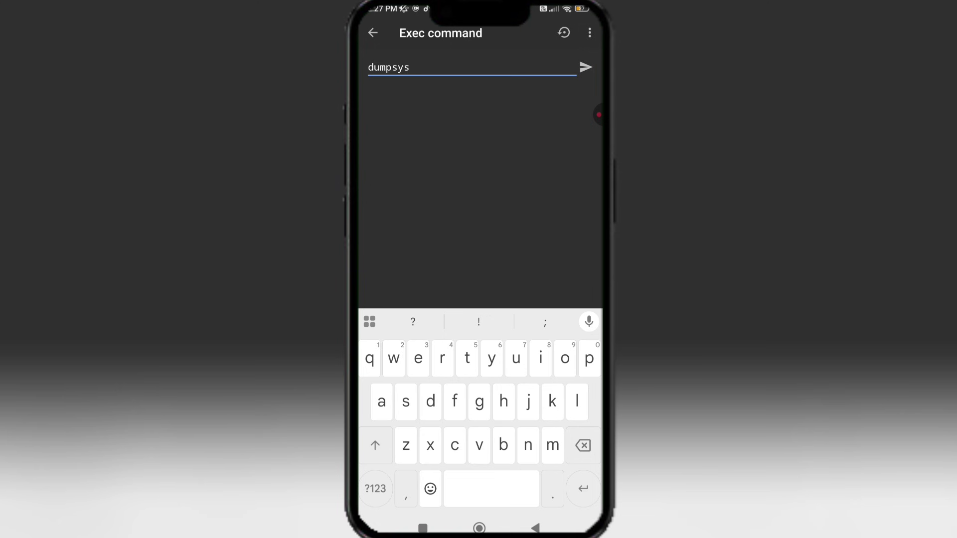
# - Run dumpsys gpu and highlight com.tencent.ig's package name and glDriverLoadingTime values
pyautogui.press('Return')
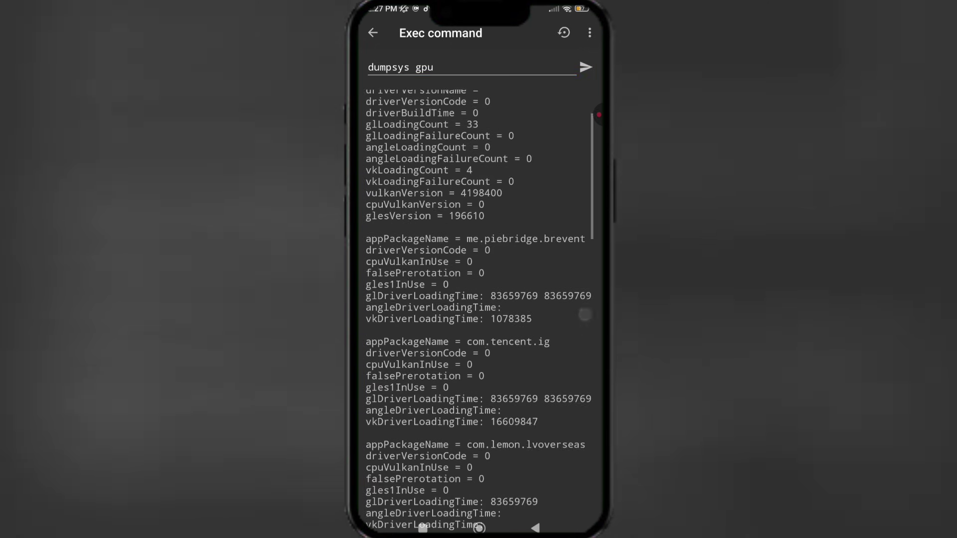
pyautogui.moveTo(575, 408)
pyautogui.mouseDown()
pyautogui.moveTo(541, 408)
pyautogui.moveTo(574, 341)
pyautogui.mouseUp()
pyautogui.click(477, 239)
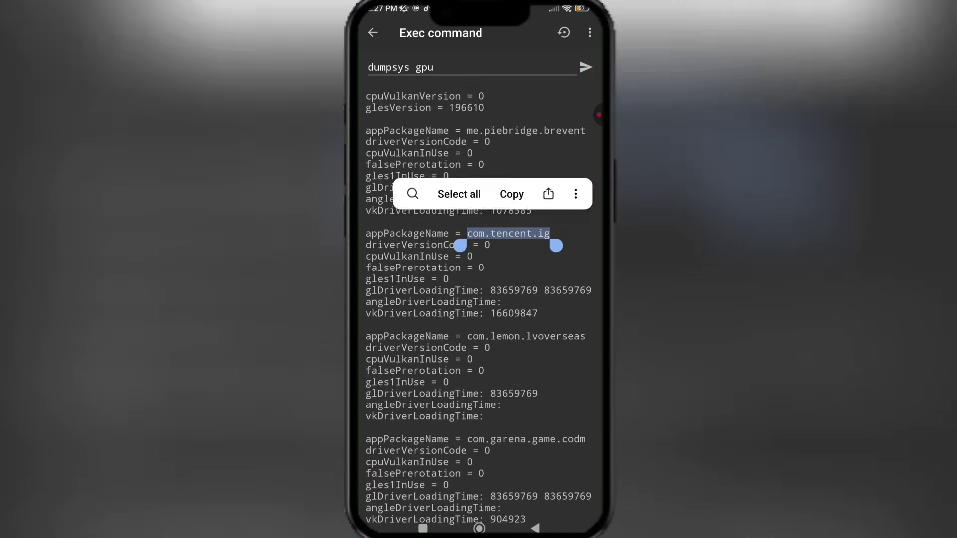
pyautogui.moveTo(398, 313)
pyautogui.mouseDown()
pyautogui.moveTo(397, 271)
pyautogui.moveTo(526, 289)
pyautogui.mouseUp()
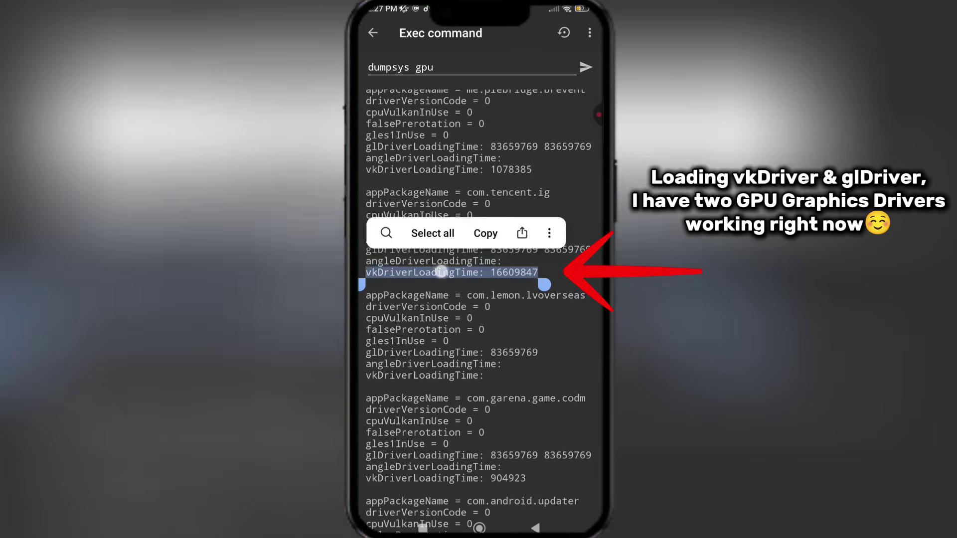
pyautogui.click(376, 249)
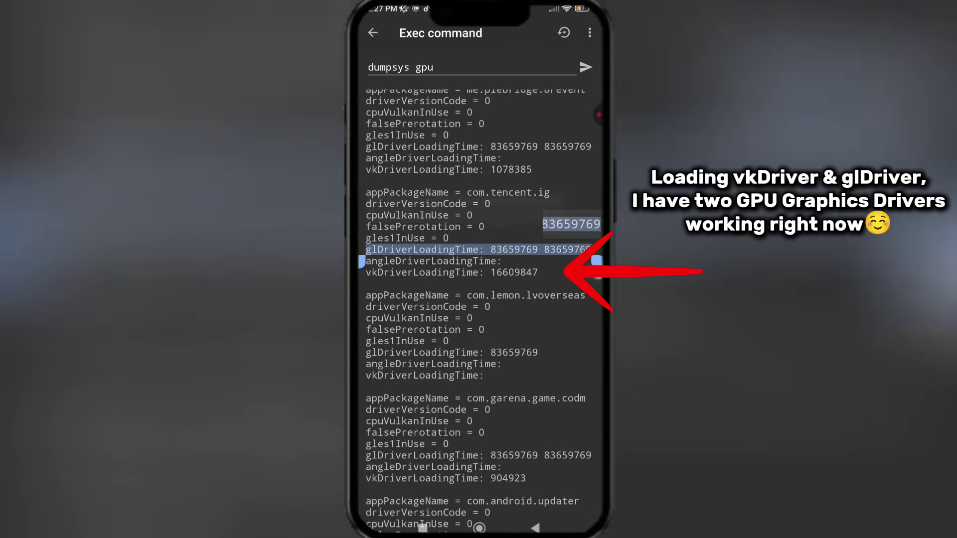
pyautogui.moveTo(480, 255)
pyautogui.mouseDown()
pyautogui.moveTo(558, 276)
pyautogui.moveTo(584, 267)
pyautogui.mouseUp()
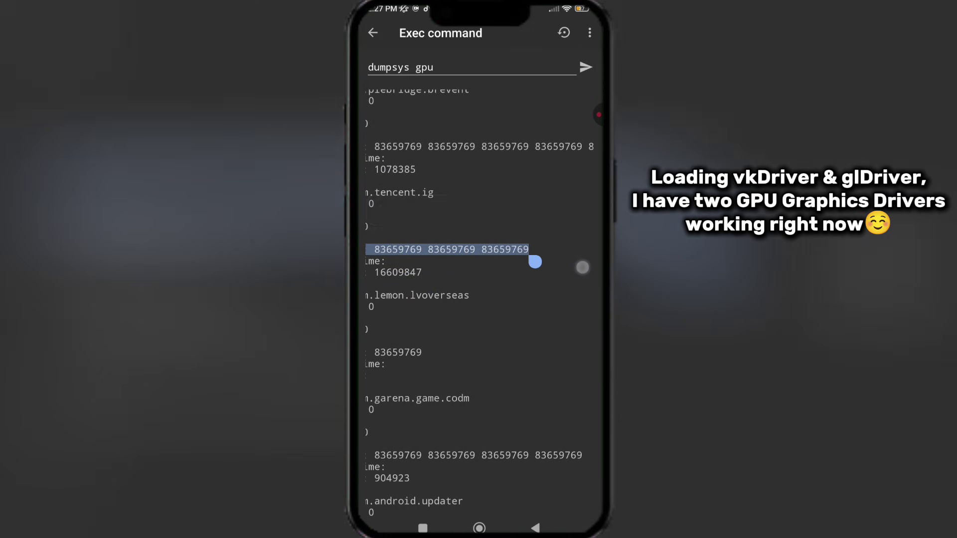
# - Highlight com.garena.game.codm's package name and glDriverLoadingTime line
pyautogui.moveTo(548, 496); pyautogui.dragTo(547, 315)
pyautogui.click(481, 217)
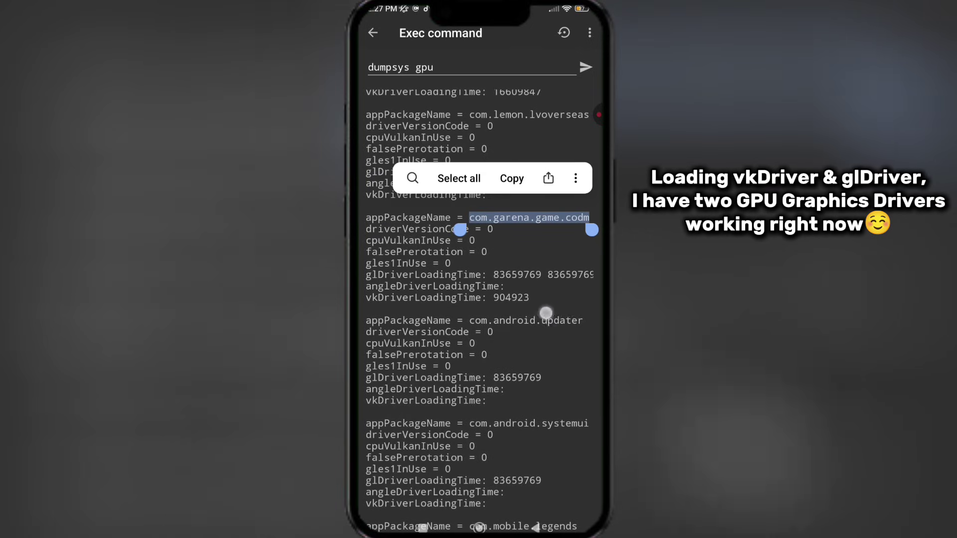
pyautogui.click(388, 275)
pyautogui.moveTo(480, 282); pyautogui.dragTo(593, 282)
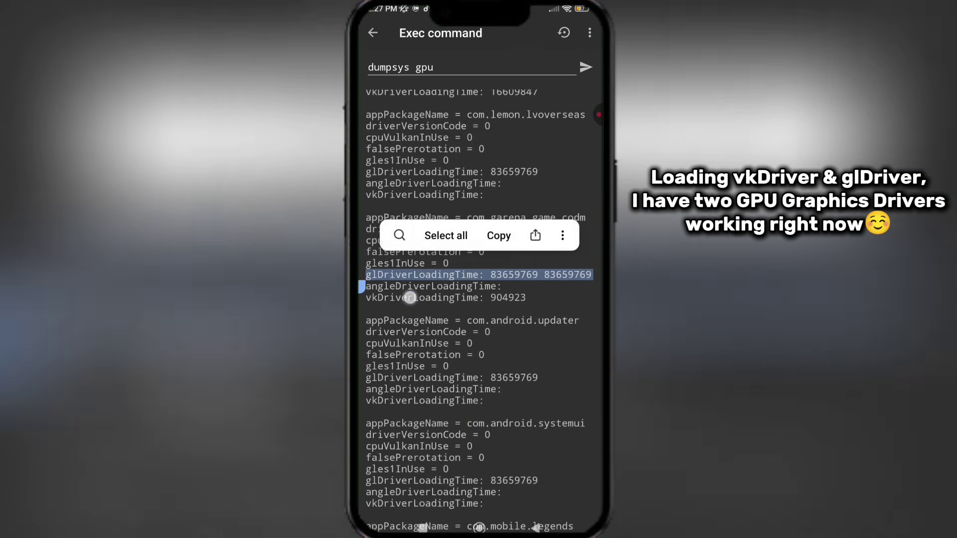
pyautogui.moveTo(409, 298); pyautogui.dragTo(529, 309)
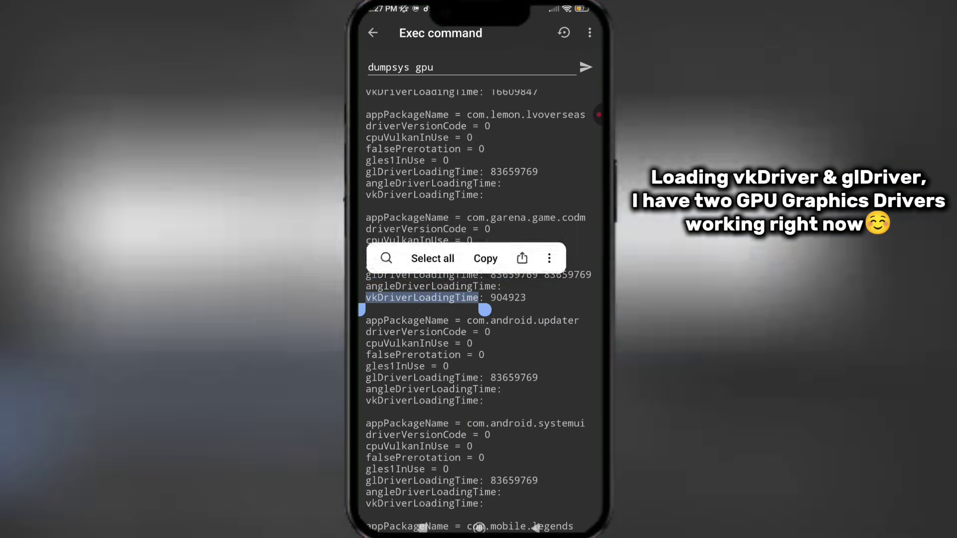
# - Highlight com.mobile.legends' glDriver values, vkDriverLoadingTime 11363154 and glLoadingCount 33
pyautogui.scroll(-3, 479, 299)
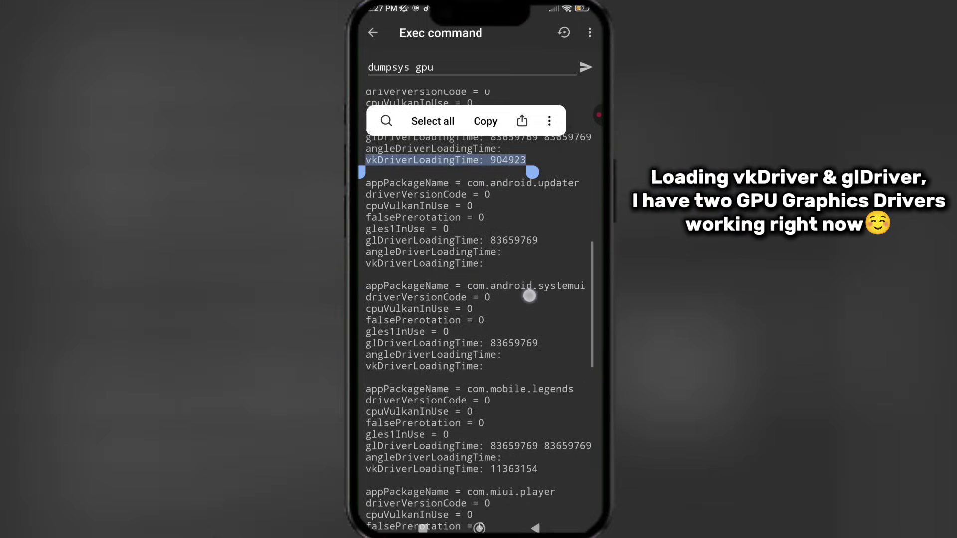
pyautogui.click(497, 340)
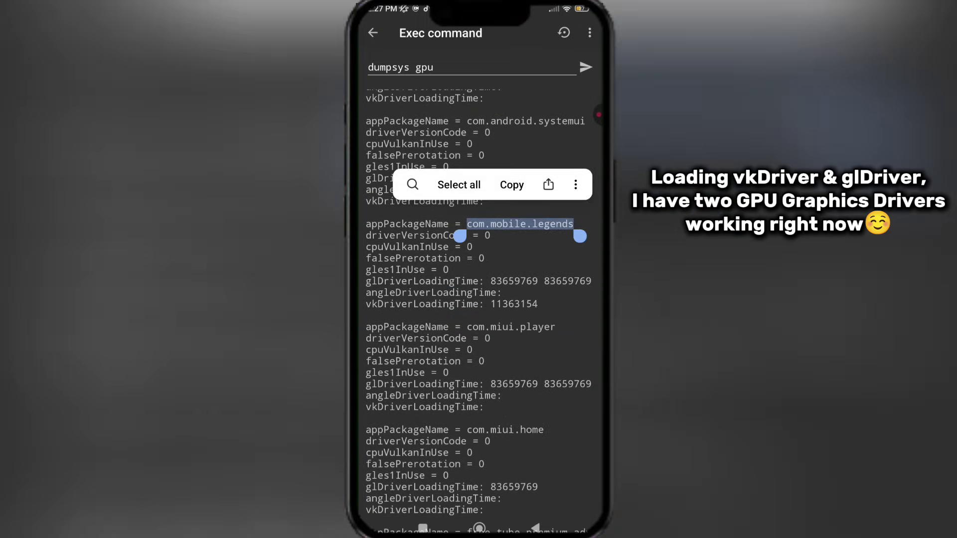
pyautogui.moveTo(574, 269); pyautogui.dragTo(488, 294)
pyautogui.hscroll(5, 419, 339)
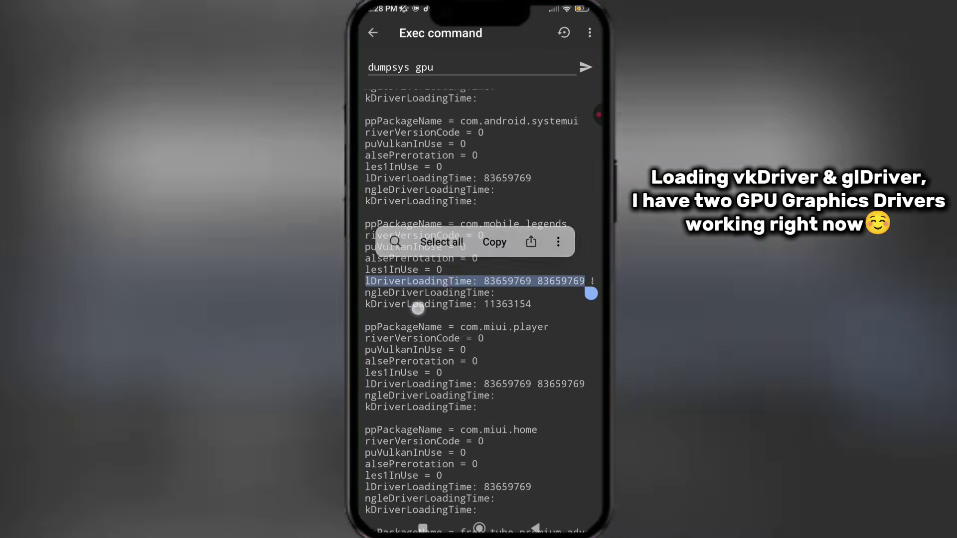
pyautogui.moveTo(591, 284); pyautogui.dragTo(563, 321)
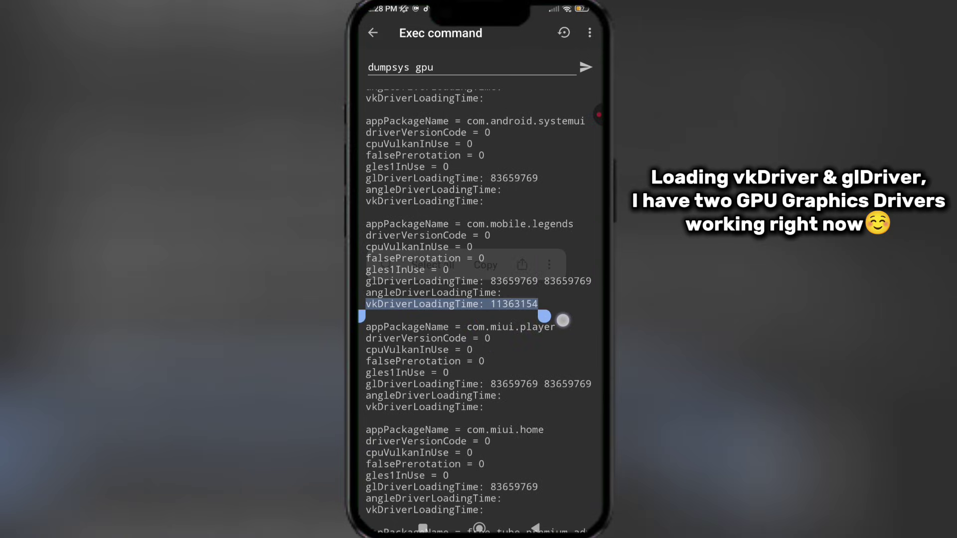
pyautogui.scroll(10, 398, 352)
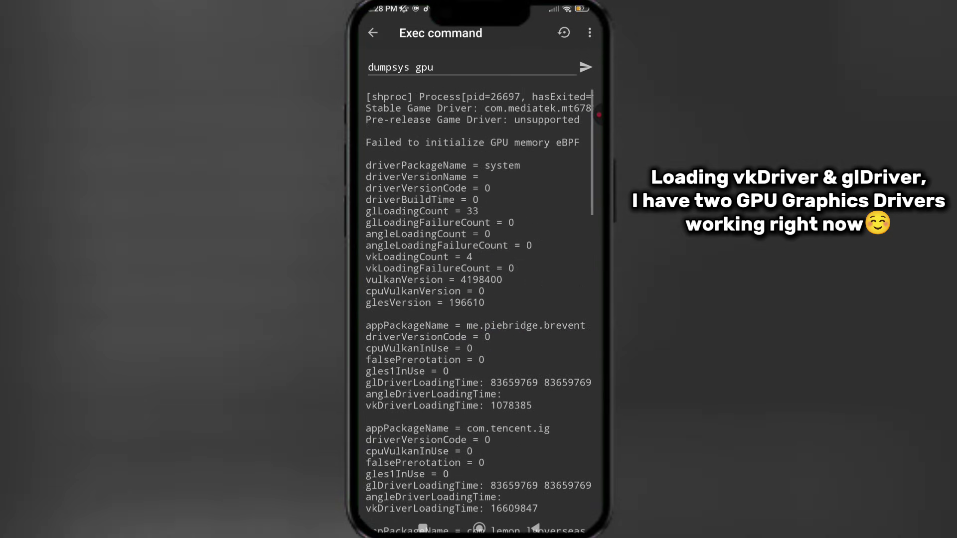
pyautogui.click(407, 211)
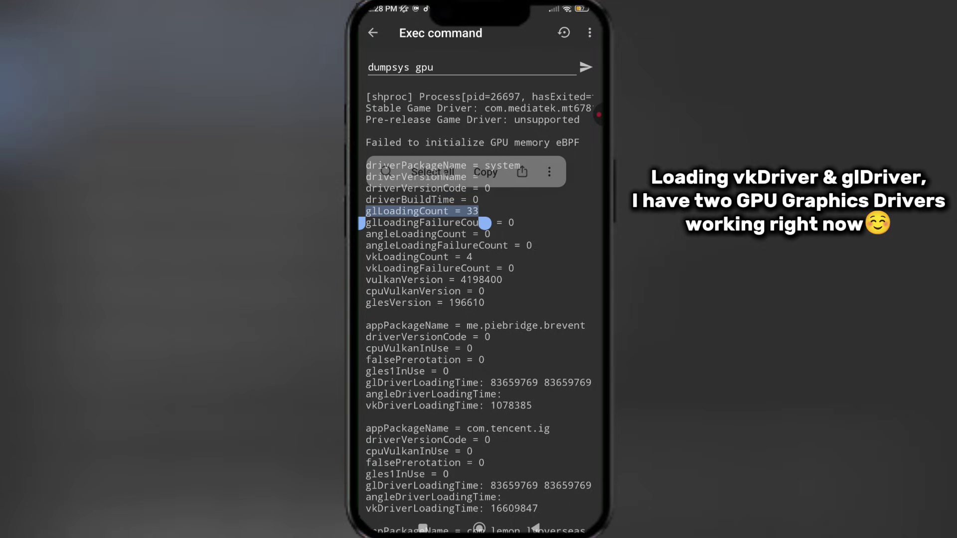
pyautogui.scroll(-2, 479, 299)
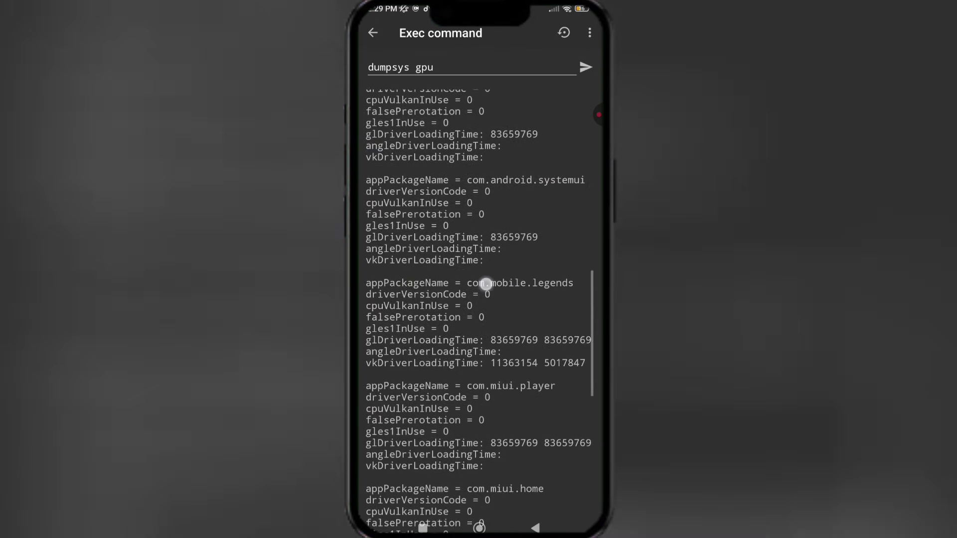
pyautogui.doubleClick(486, 283)
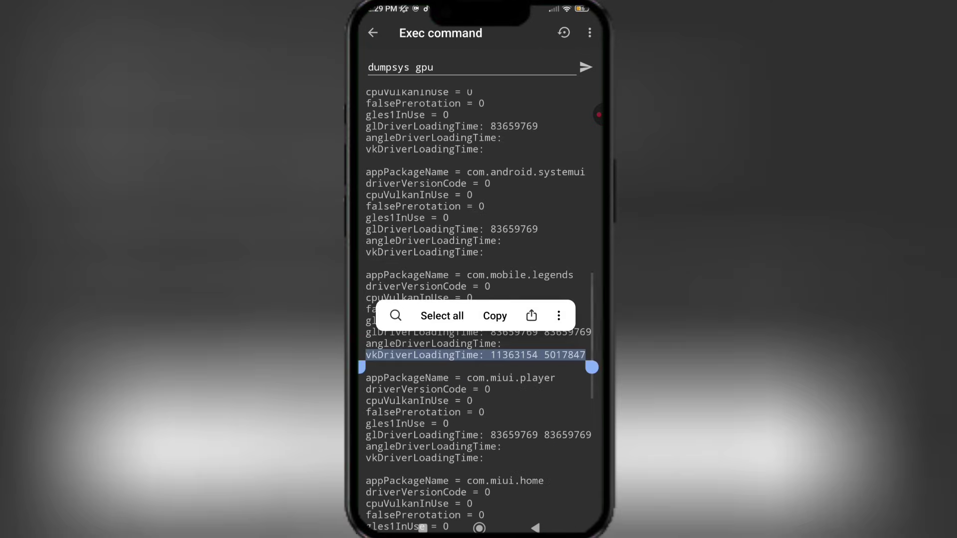
pyautogui.click(493, 315)
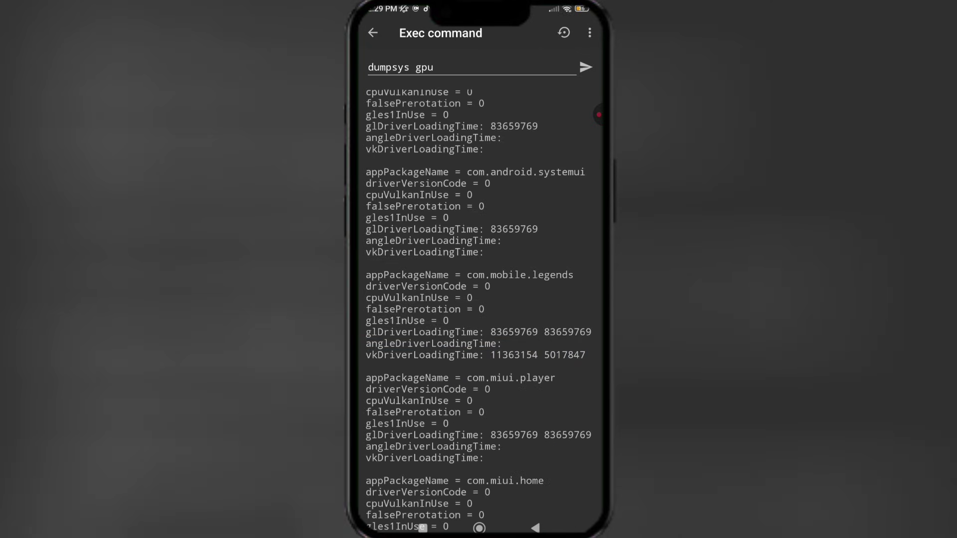